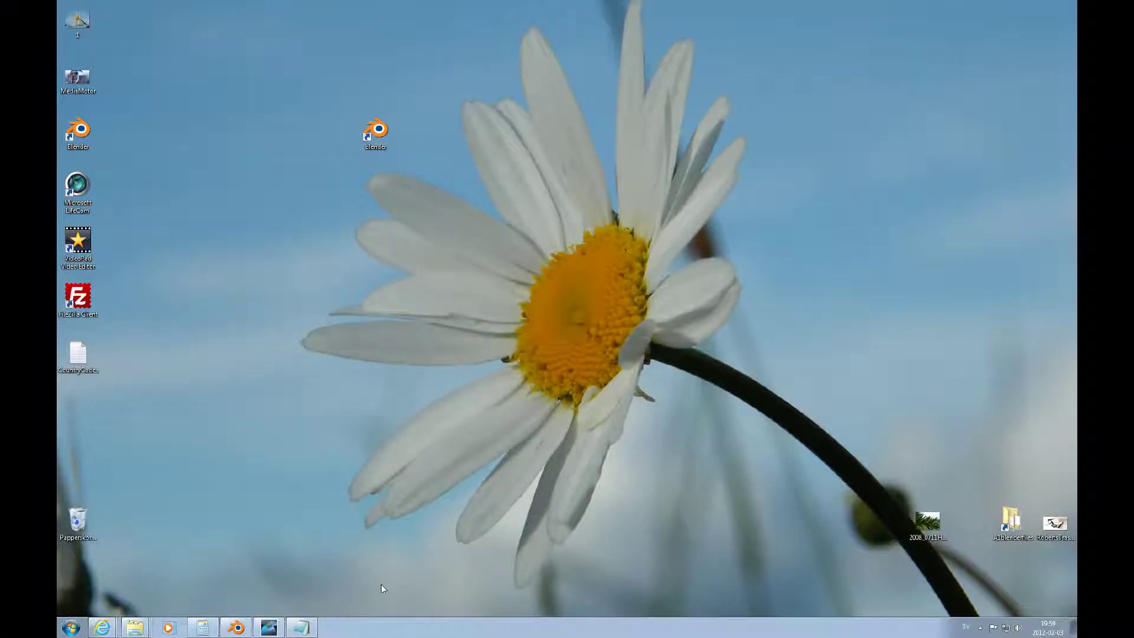
# Step: Bring Blender forward, check the two lower mesh pieces, and select the left armature
pyautogui.click(237, 629)
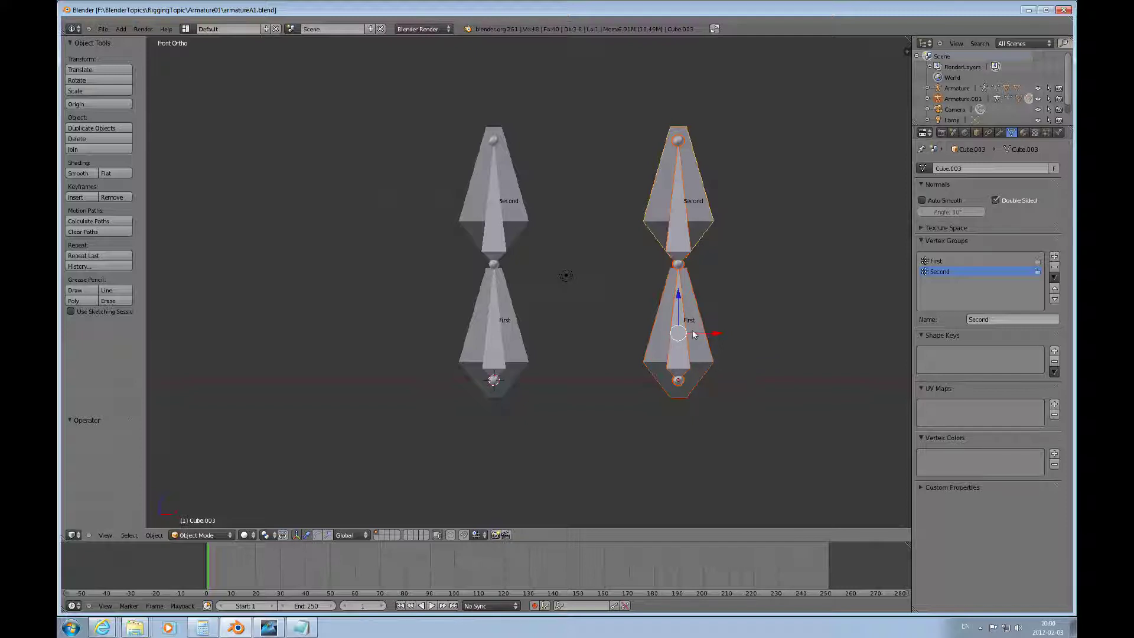
pyautogui.rightClick(684, 351)
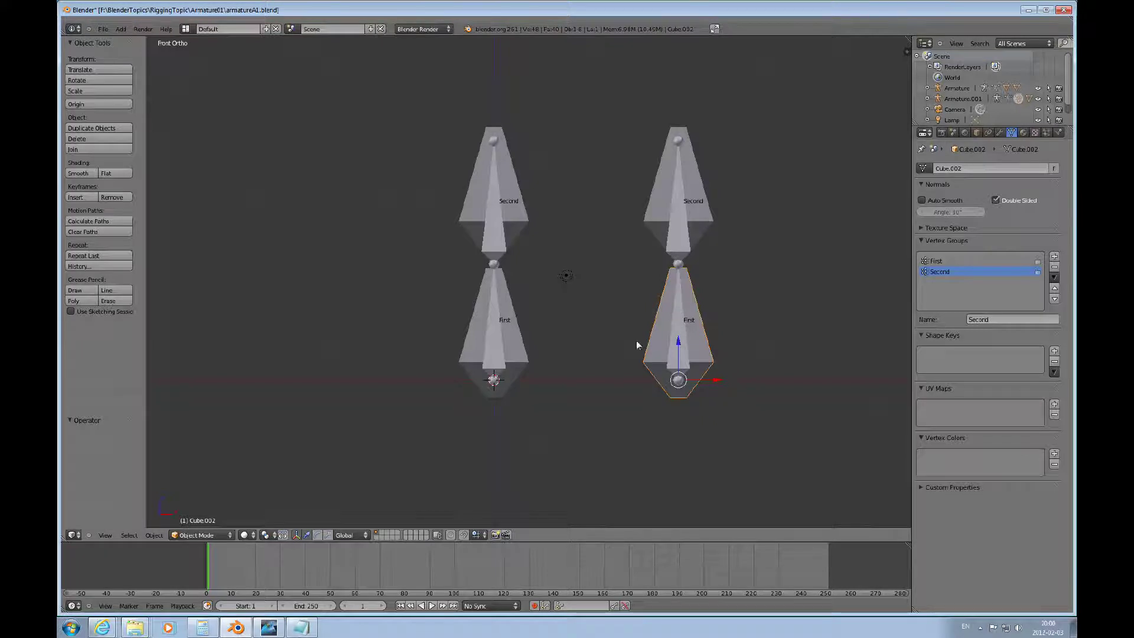
pyautogui.rightClick(494, 339)
pyautogui.rightClick(501, 296)
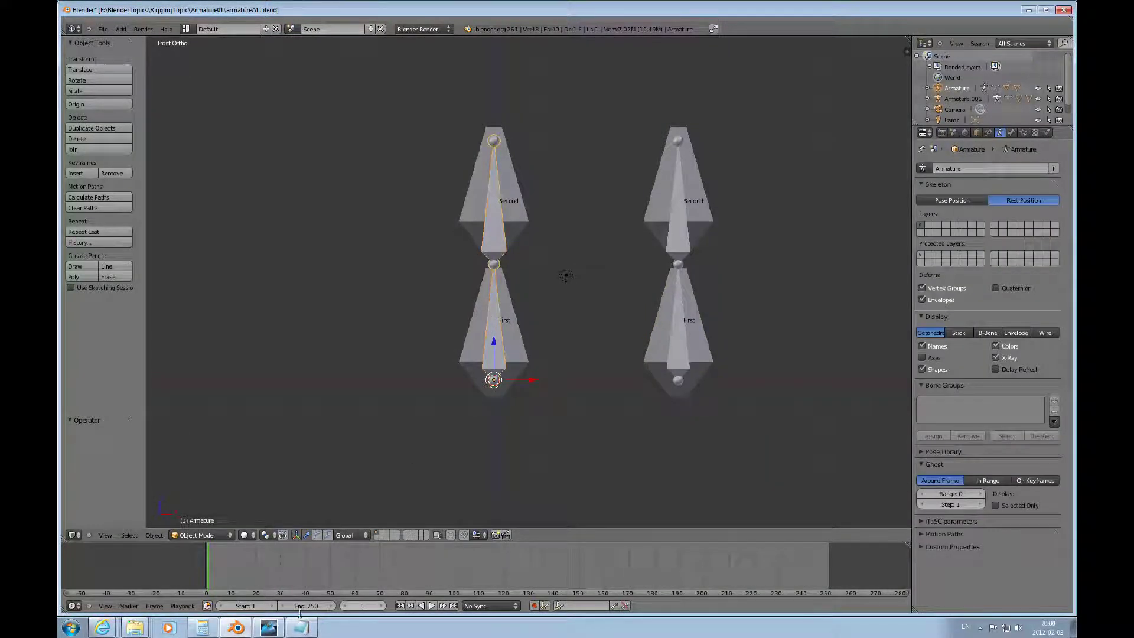
# Step: Put the left armature in Pose Mode, select First, and enable rotate manipulator and Pose Position
pyautogui.click(219, 535)
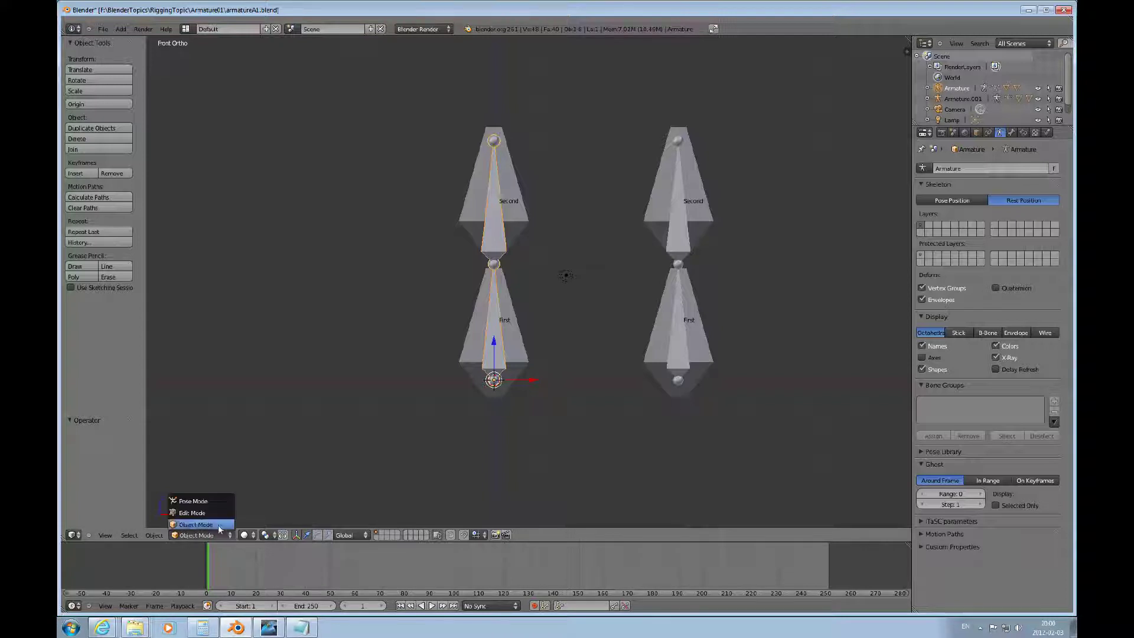
pyautogui.click(194, 501)
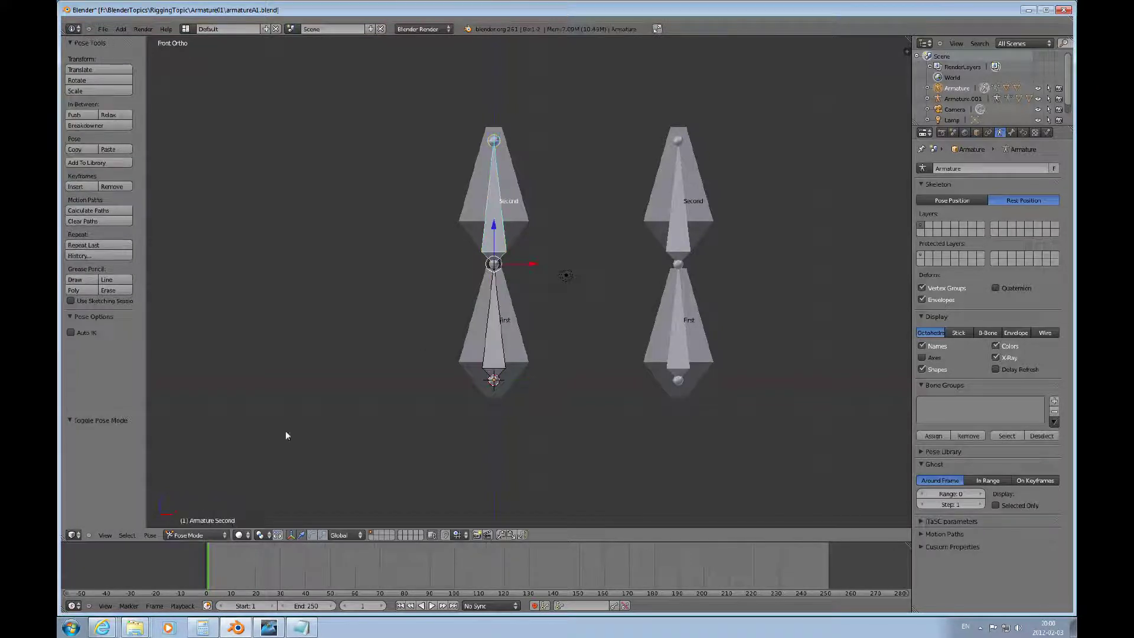
pyautogui.rightClick(497, 333)
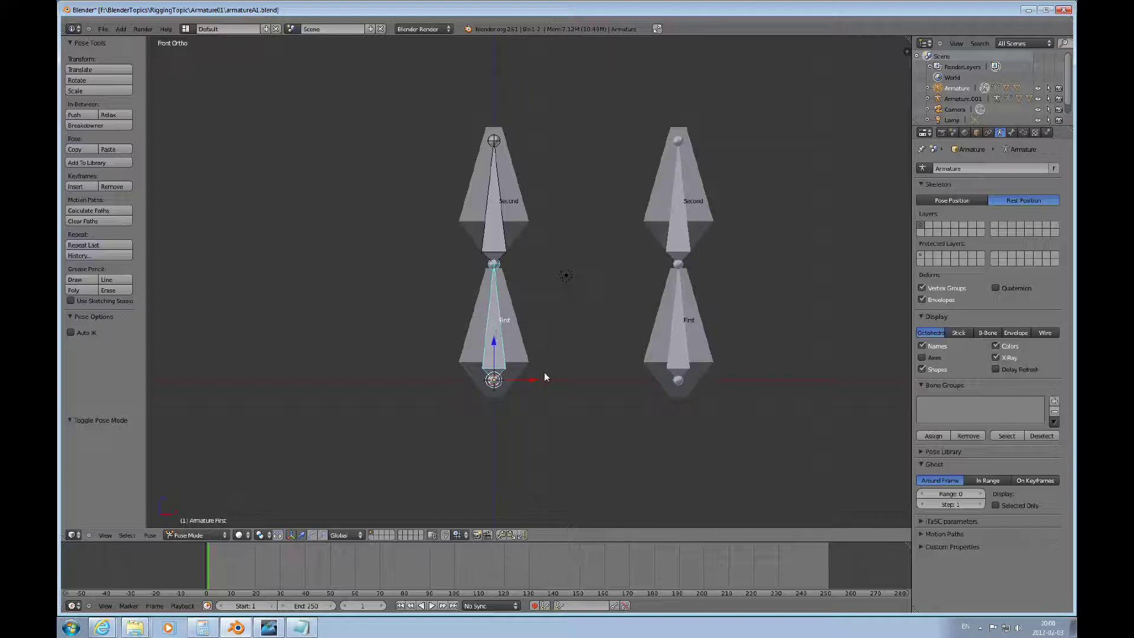
pyautogui.click(310, 538)
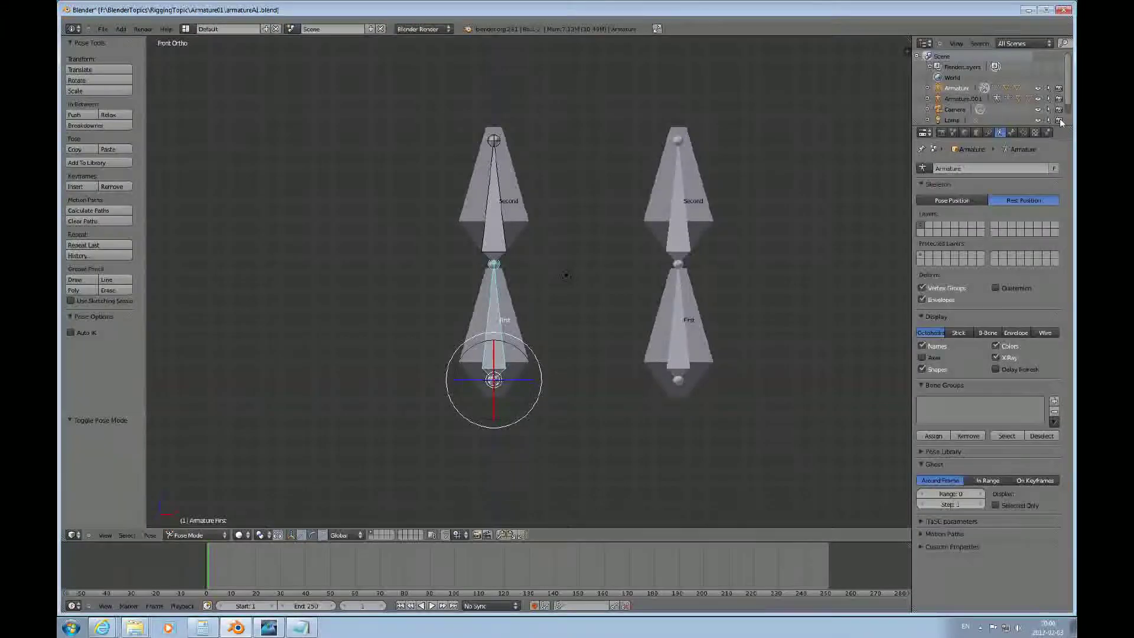
pyautogui.click(952, 201)
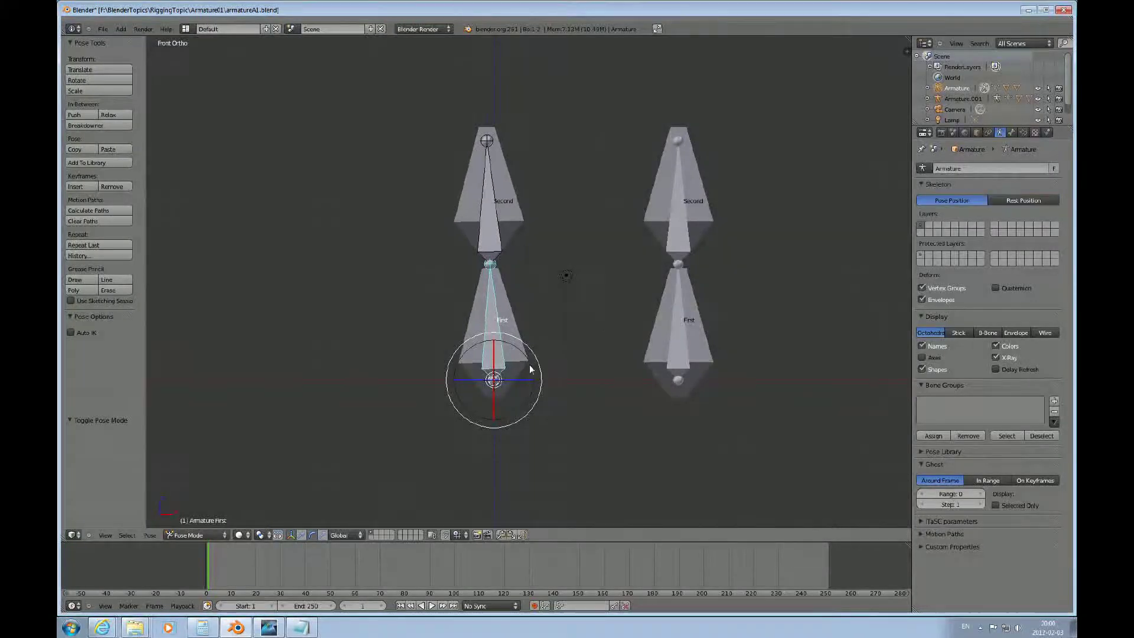
# Step: Tilt the First bone about 45 degrees and keyframe LocRot for First and Second
pyautogui.press('r')
pyautogui.click(511, 348)
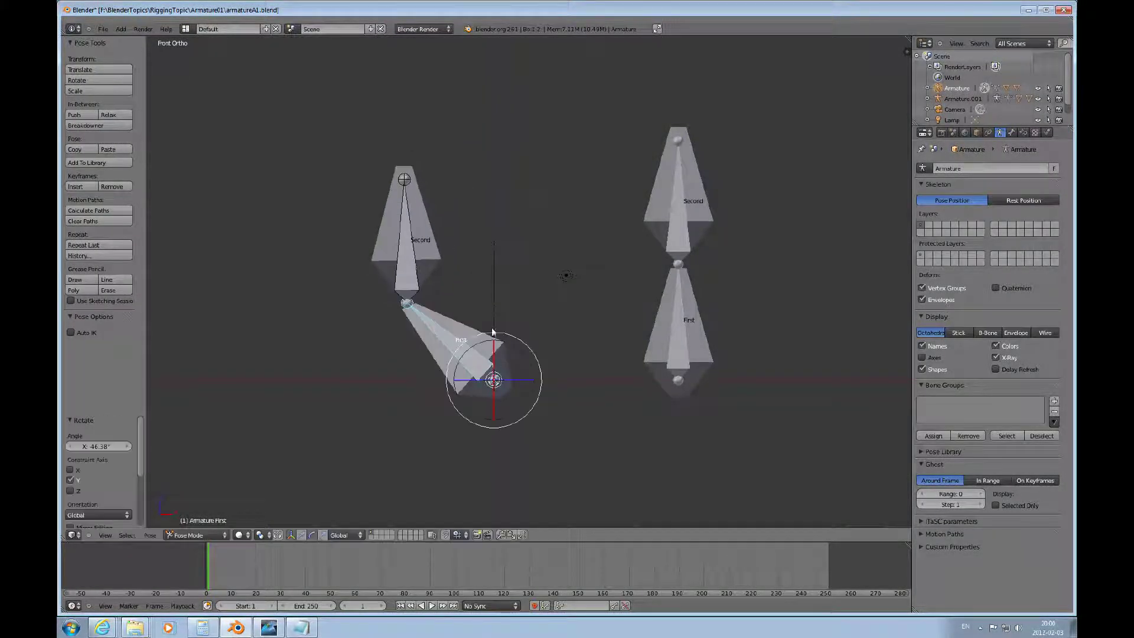
pyautogui.rightClick(410, 248)
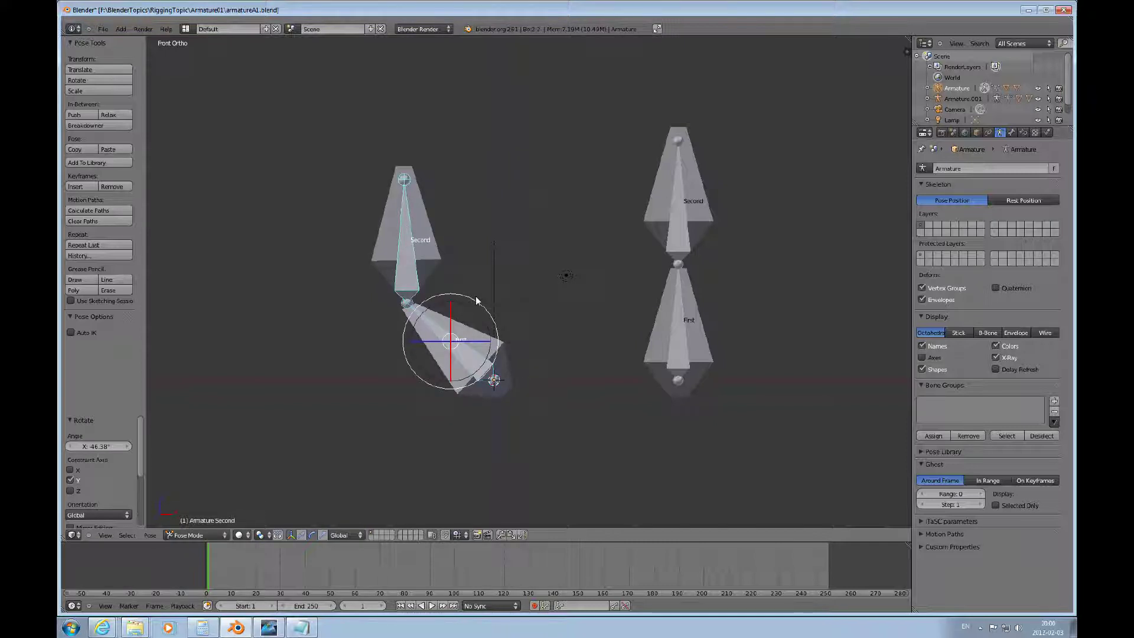
pyautogui.press('i')
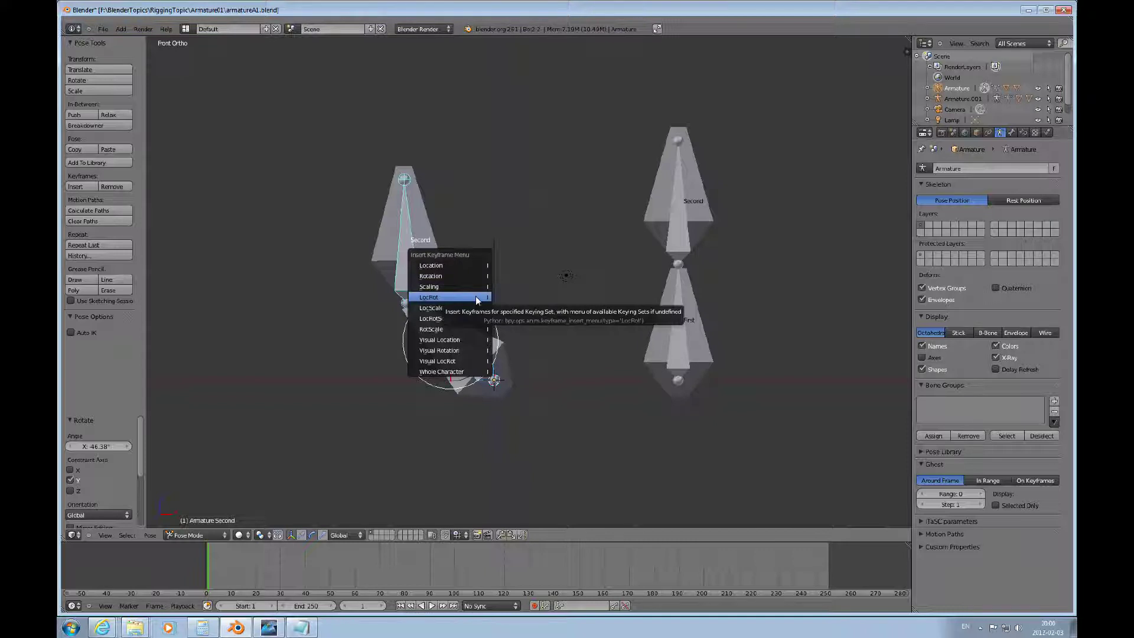
pyautogui.click(476, 296)
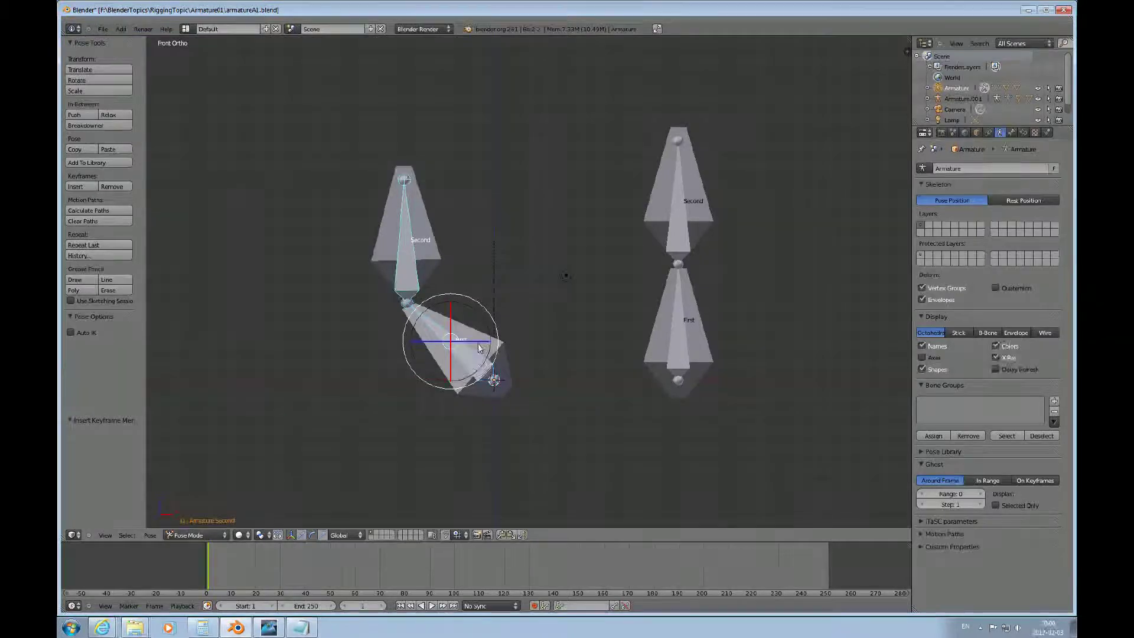
# Step: At frame 30, swing First around the vertical axis and keyframe LocRot for both bones
pyautogui.click(280, 562)
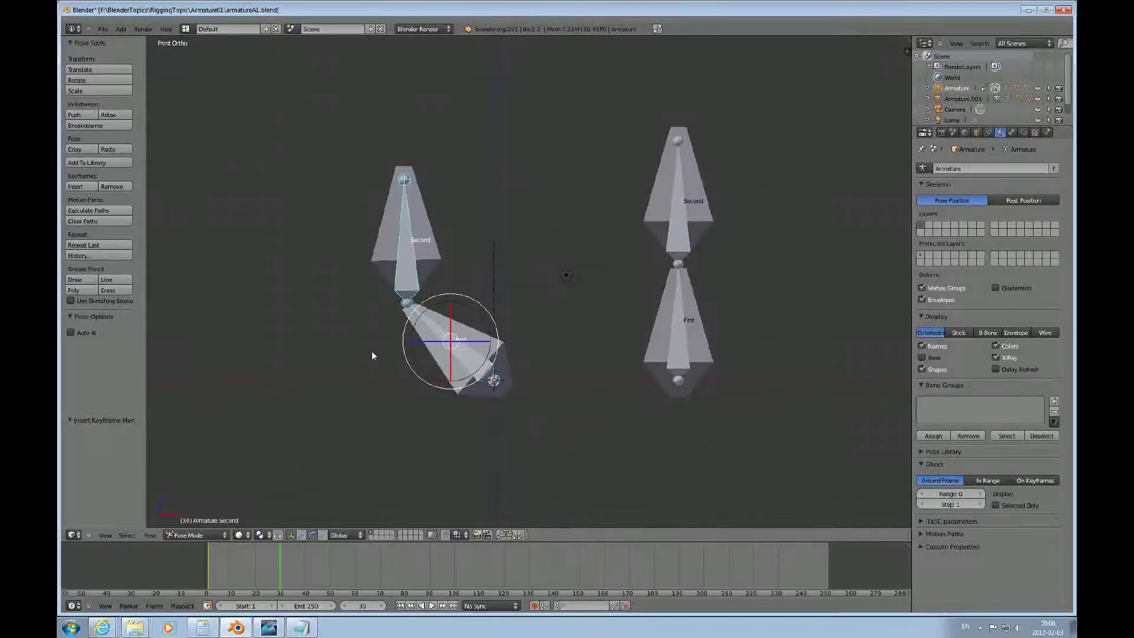
pyautogui.moveTo(459, 372)
pyautogui.mouseDown(button='middle')
pyautogui.moveTo(465, 433)
pyautogui.moveTo(449, 412)
pyautogui.moveTo(528, 391)
pyautogui.mouseUp(button='middle')
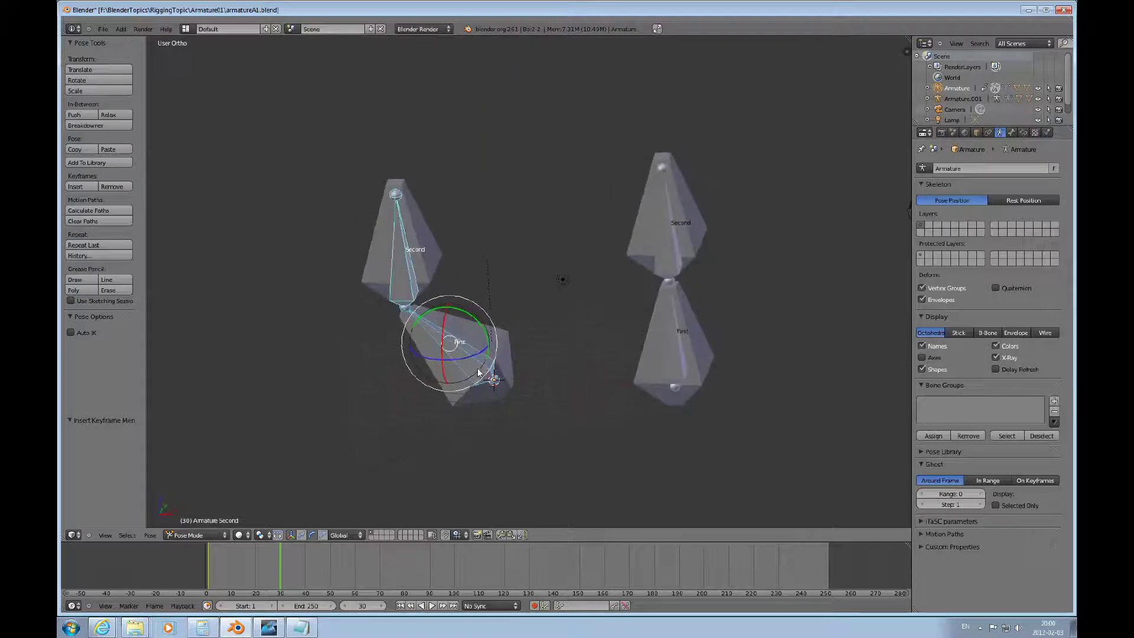
pyautogui.rightClick(495, 388)
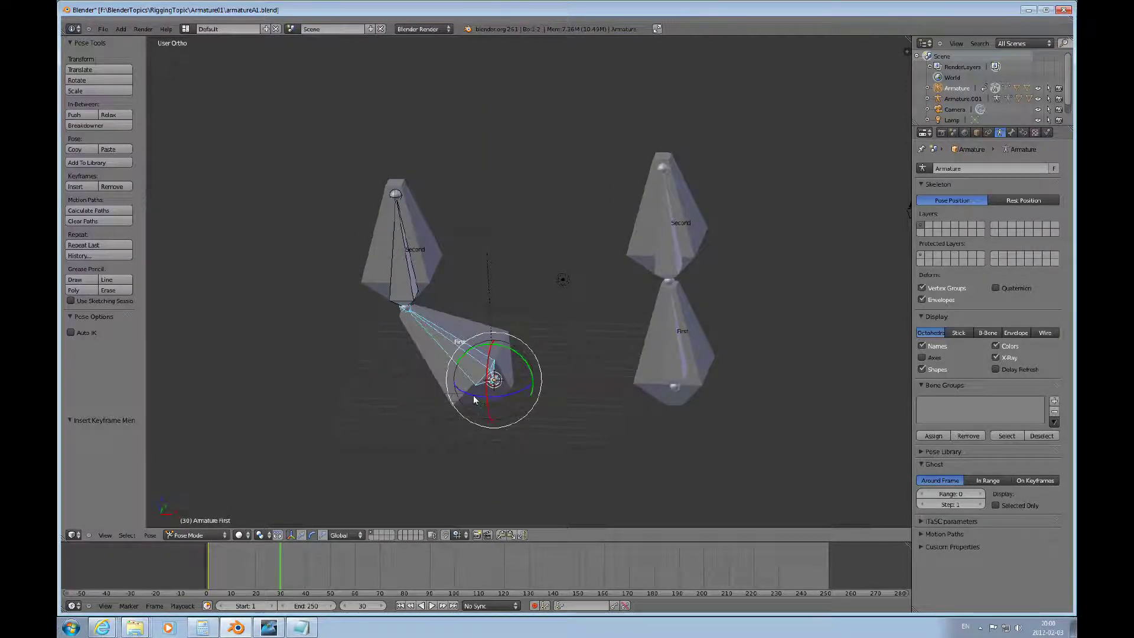
pyautogui.moveTo(474, 395); pyautogui.dragTo(557, 405)
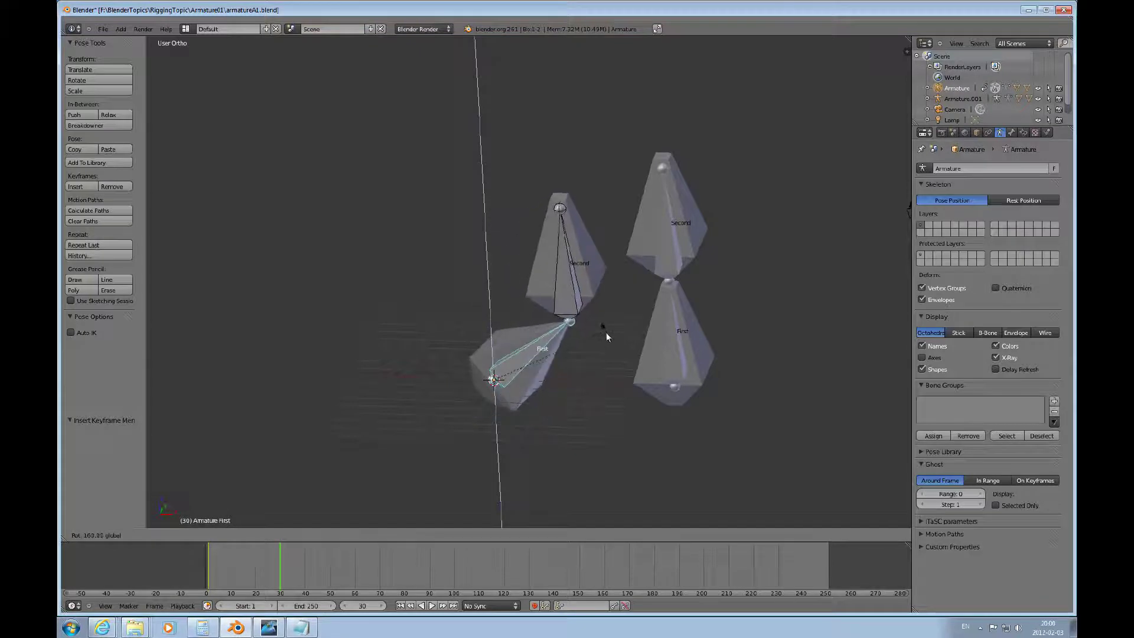
pyautogui.click(603, 315)
pyautogui.keyDown('shift'); pyautogui.rightClick(572, 312); pyautogui.keyUp('shift')
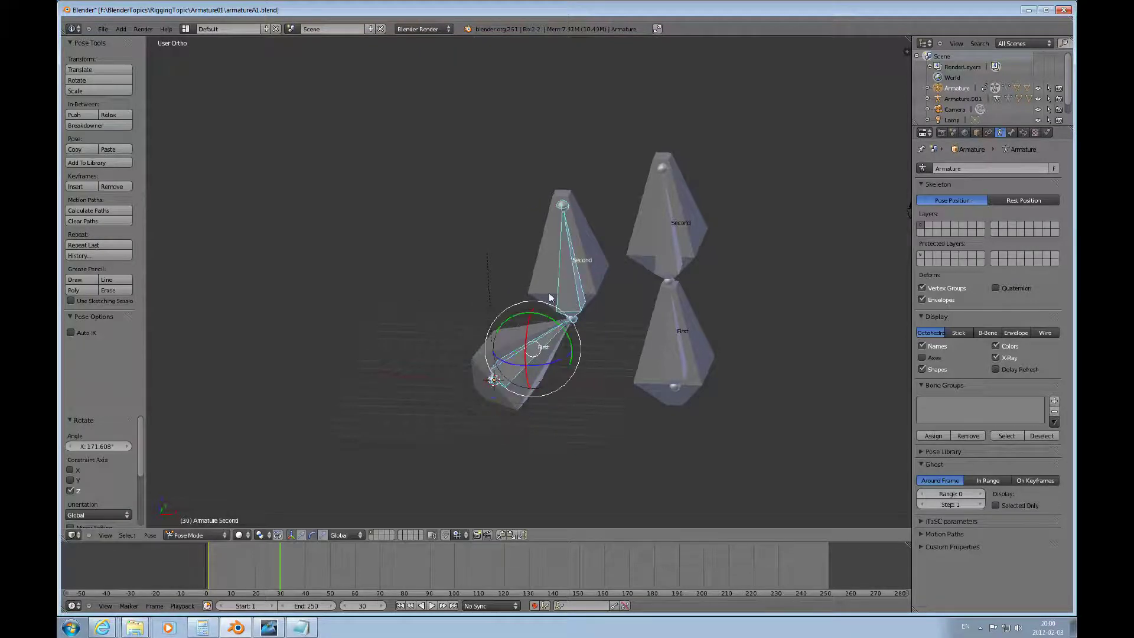
pyautogui.press('i')
pyautogui.click(512, 398)
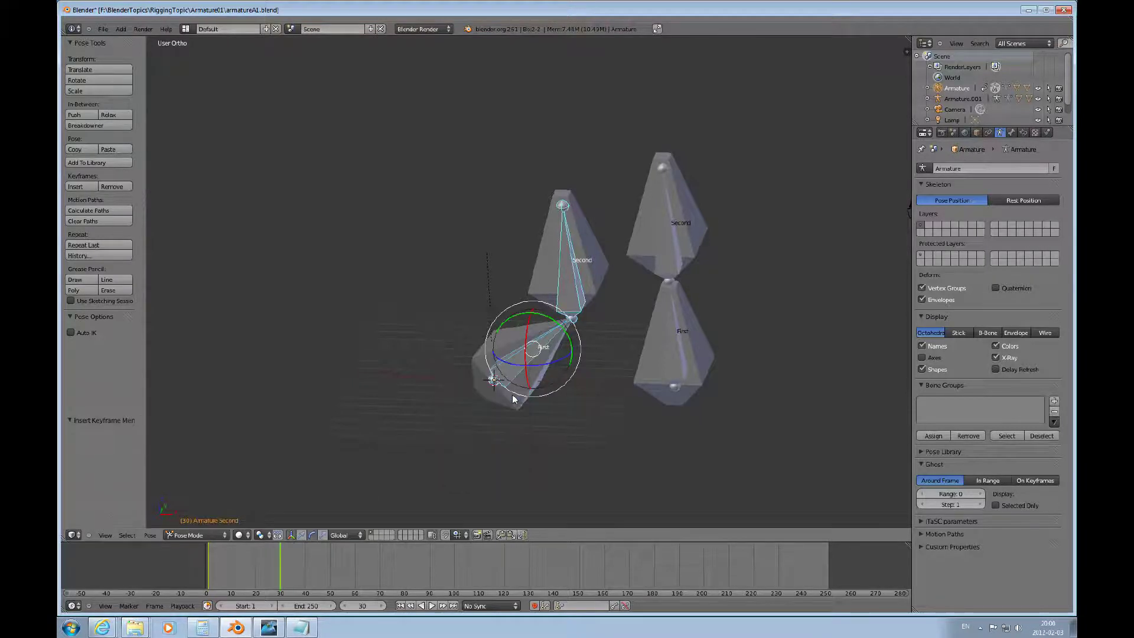
# Step: At frame 60, rotate First back upright, keyframe LocRot, and rewind to frame 1
pyautogui.press('Up')
pyautogui.press('Up')
pyautogui.press('Up')
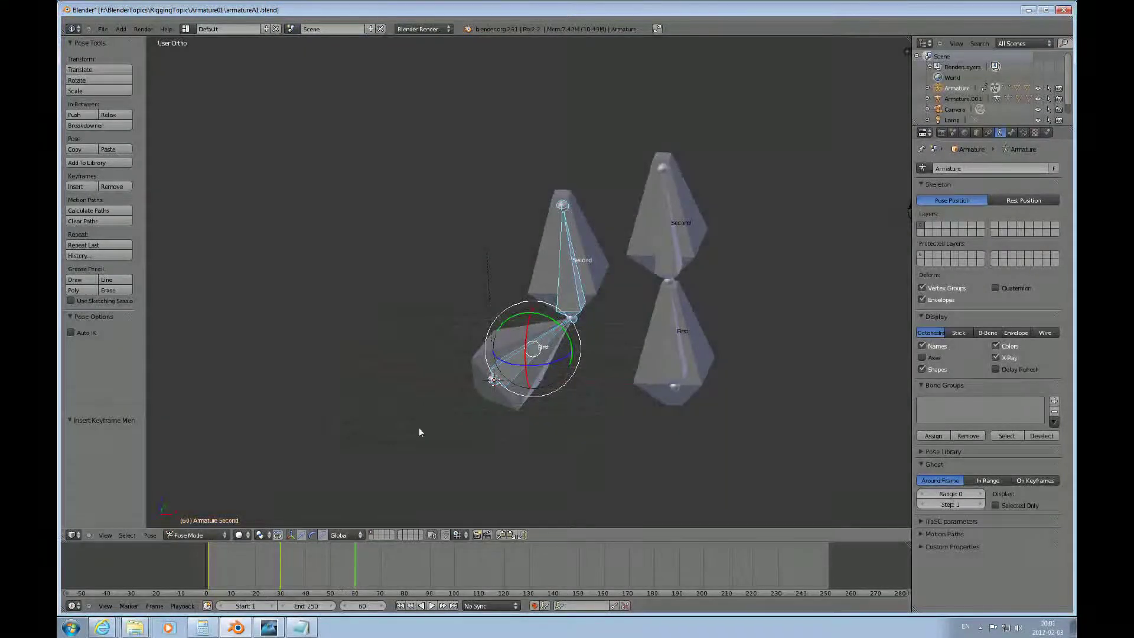
pyautogui.rightClick(490, 383)
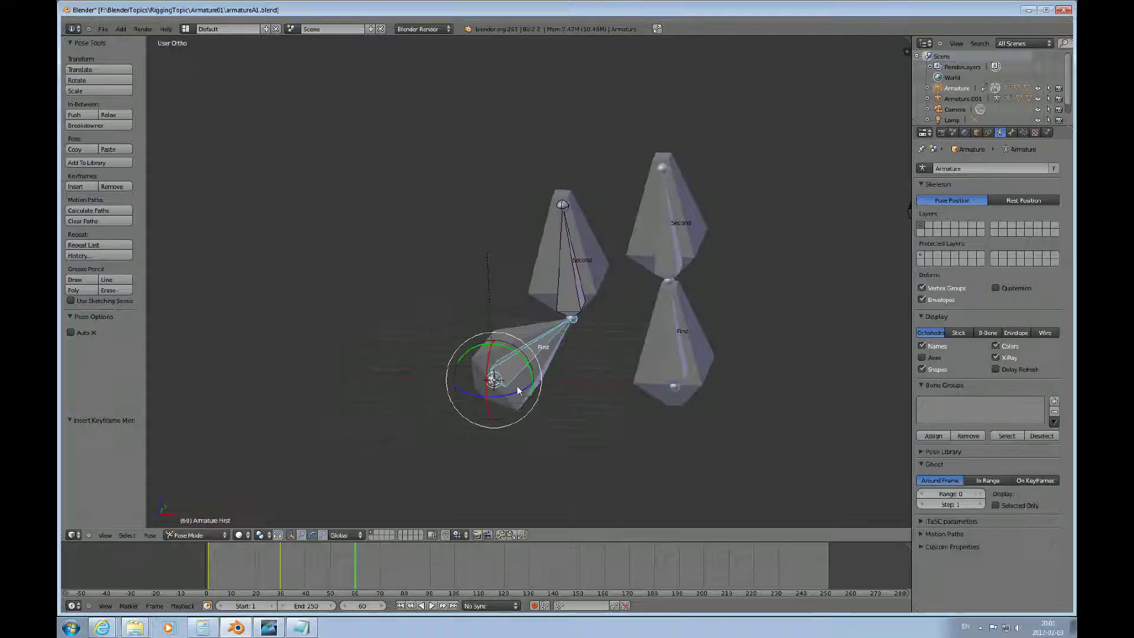
pyautogui.moveTo(532, 384); pyautogui.dragTo(512, 353)
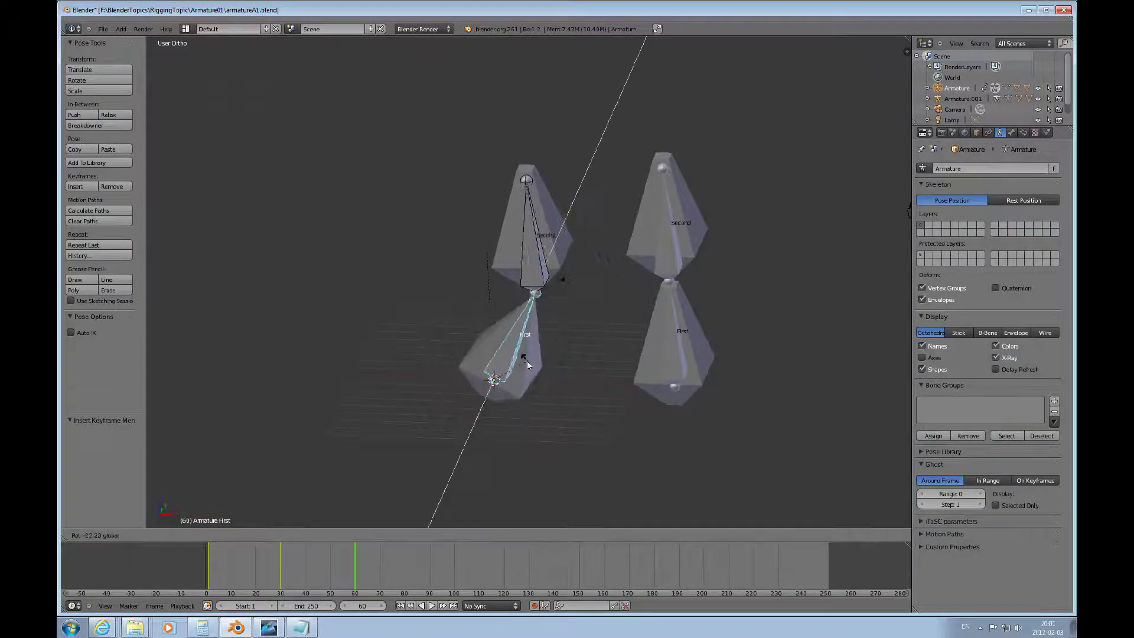
pyautogui.click(510, 355)
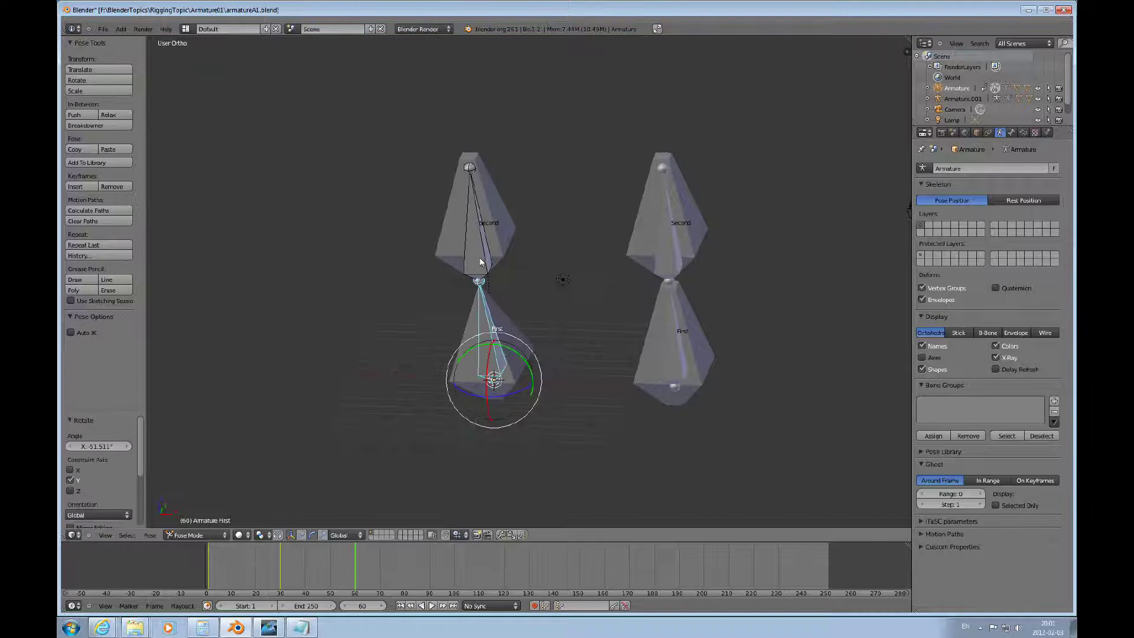
pyautogui.keyDown('shift'); pyautogui.rightClick(483, 261); pyautogui.keyUp('shift')
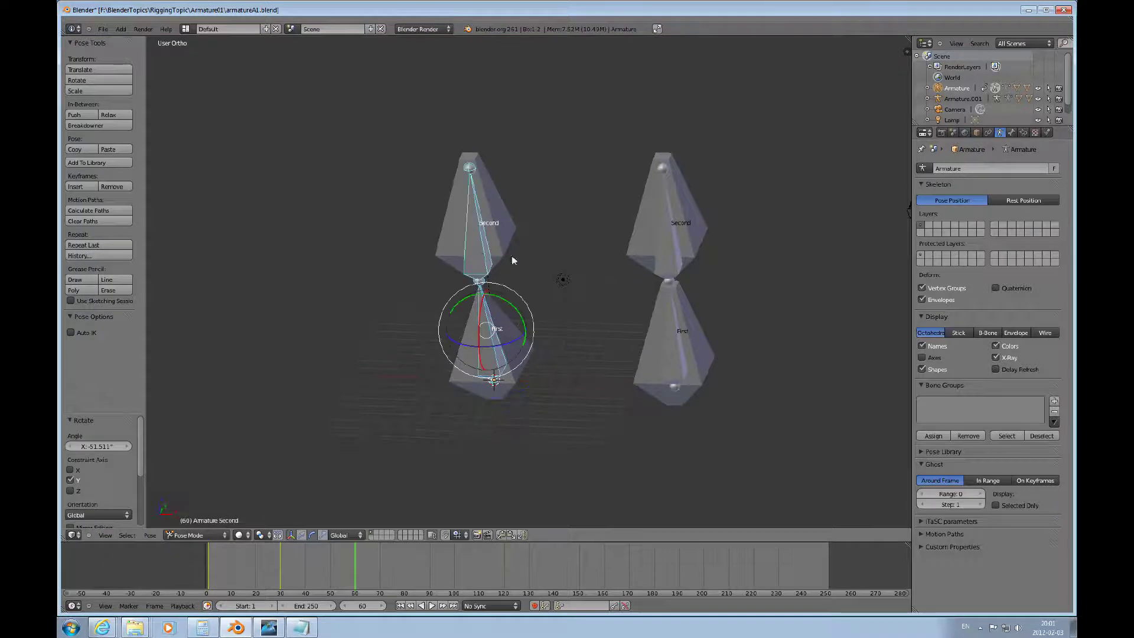
pyautogui.press('i')
pyautogui.click(505, 358)
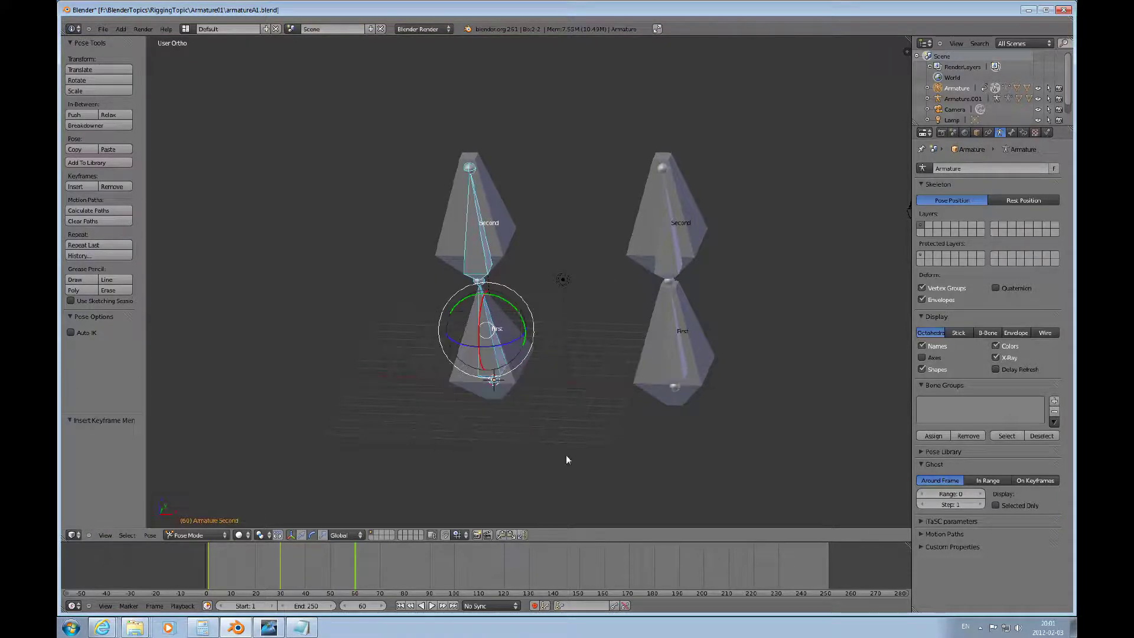
pyautogui.click(402, 606)
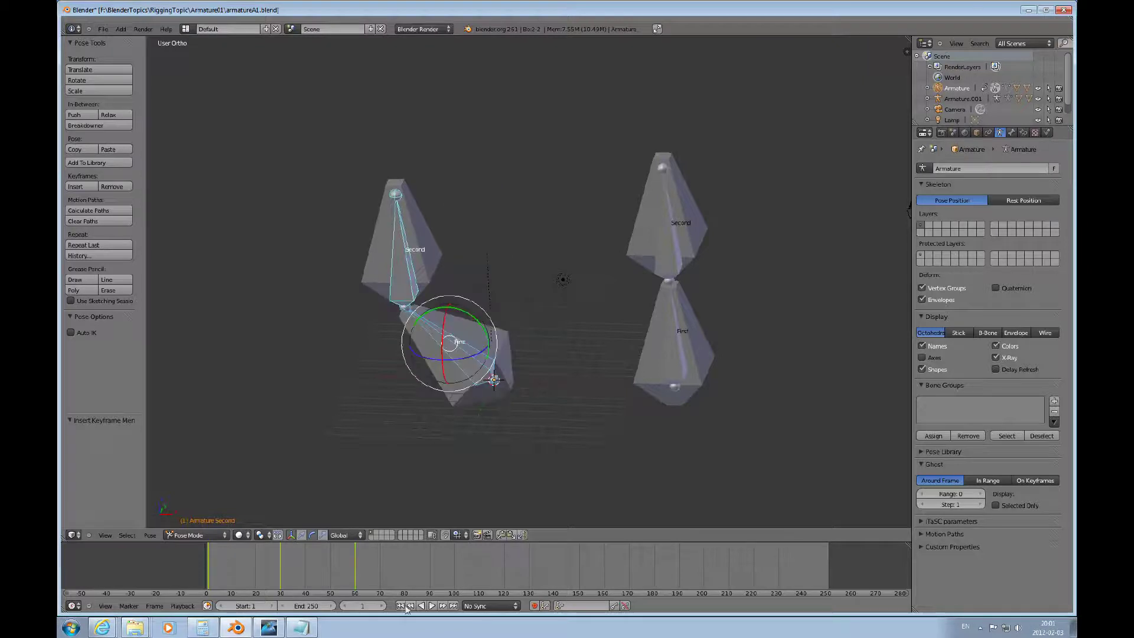
# Step: Play the three-pose animation from frame 1 and stop it around frame 81
pyautogui.click(432, 606)
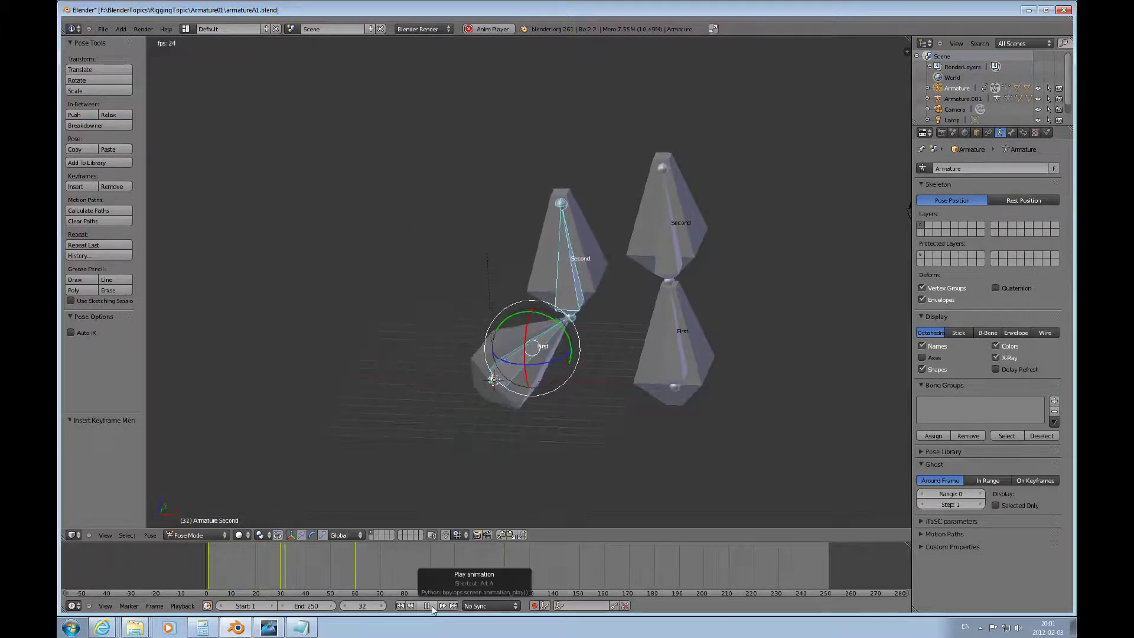
pyautogui.click(431, 606)
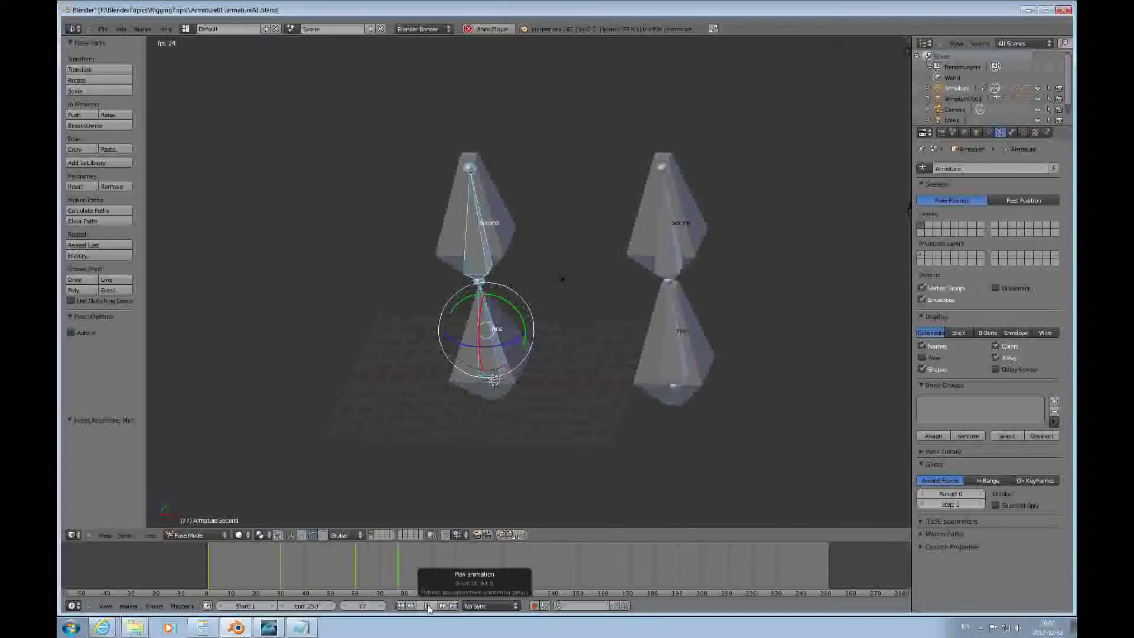